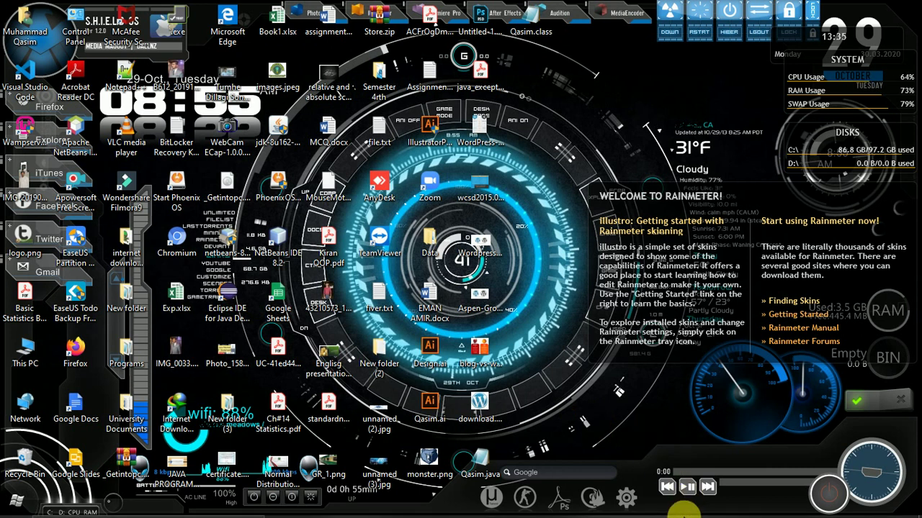
- Visit the Punjab Group of Colleges front page from the WordPress dashboard in the browser, and return to the dashboard
{"action": "left_click", "coordinate": [677, 506]}
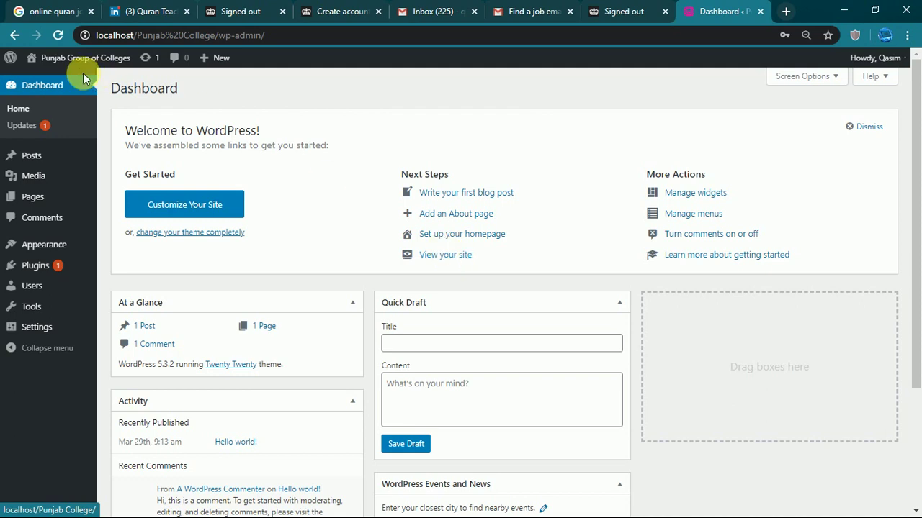
{"action": "mouse_move", "coordinate": [85, 61]}
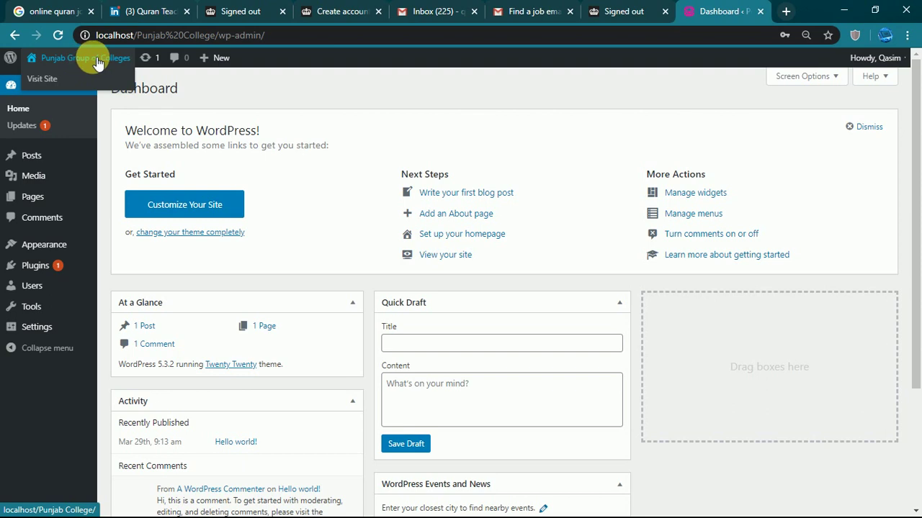
{"action": "left_click", "coordinate": [92, 63]}
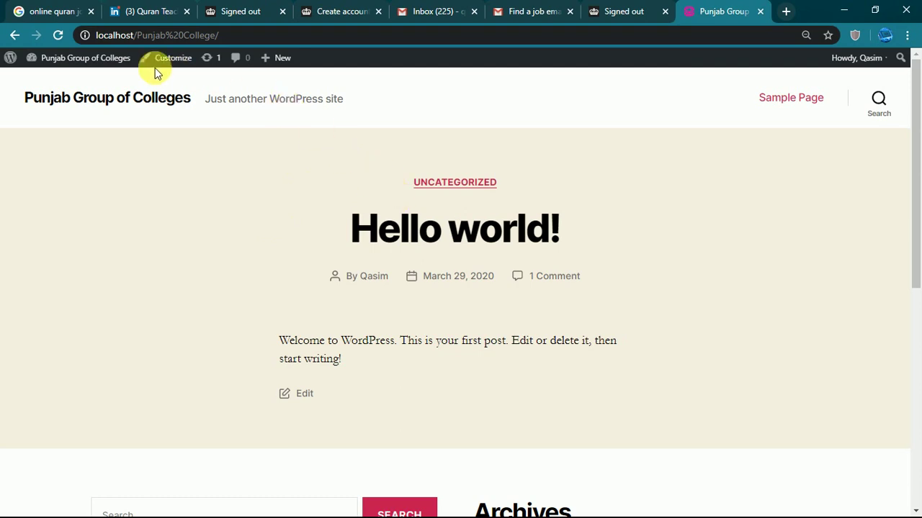
{"action": "left_click", "coordinate": [113, 64]}
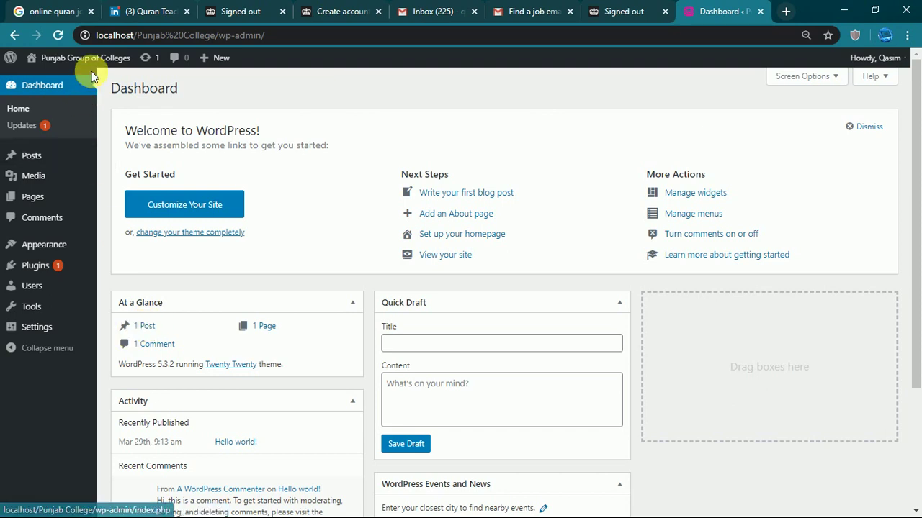
- Open the site's front page, view the comments on the "Hello world!" post, and return to the dashboard
{"action": "mouse_move", "coordinate": [94, 66]}
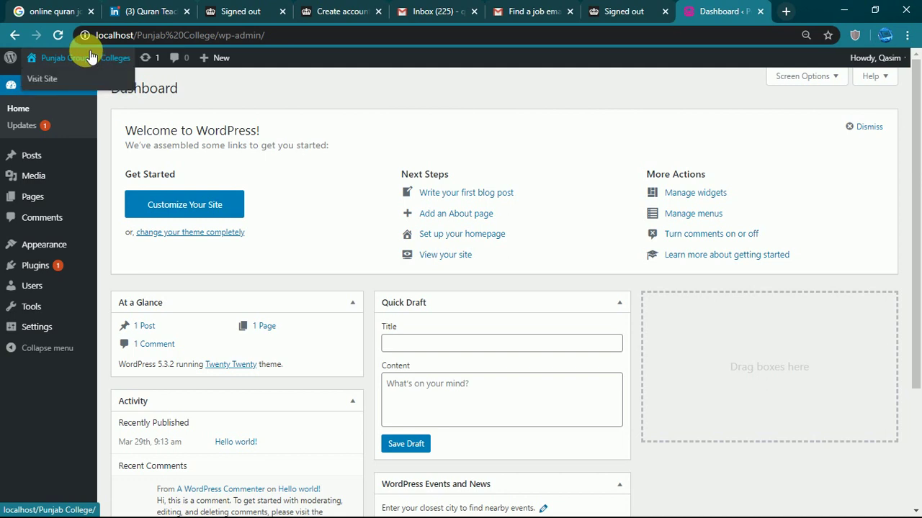
{"action": "left_click", "coordinate": [92, 62]}
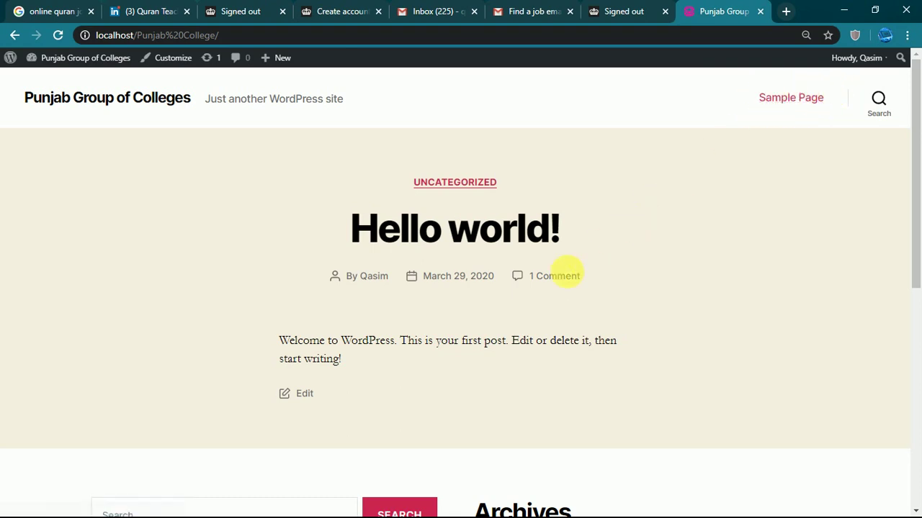
{"action": "left_click", "coordinate": [562, 280]}
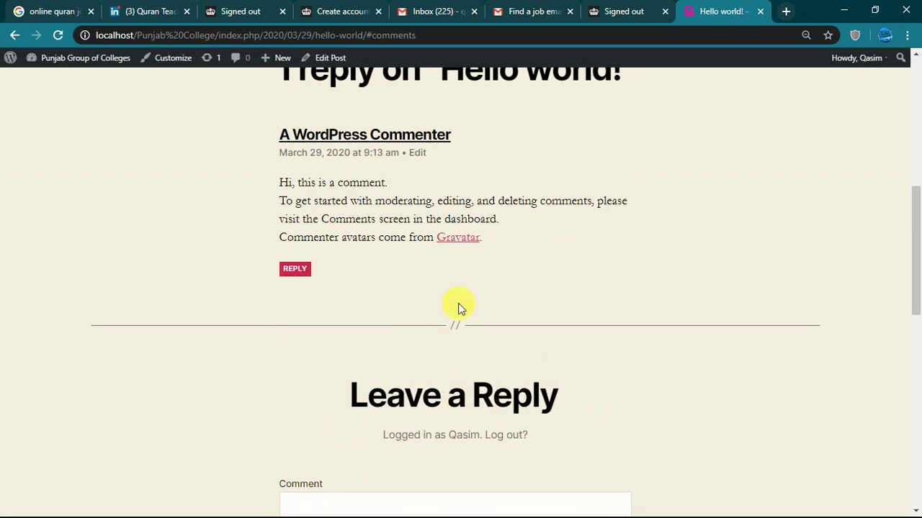
{"action": "scroll", "coordinate": [451, 286], "scroll_direction": "up", "scroll_amount": 5}
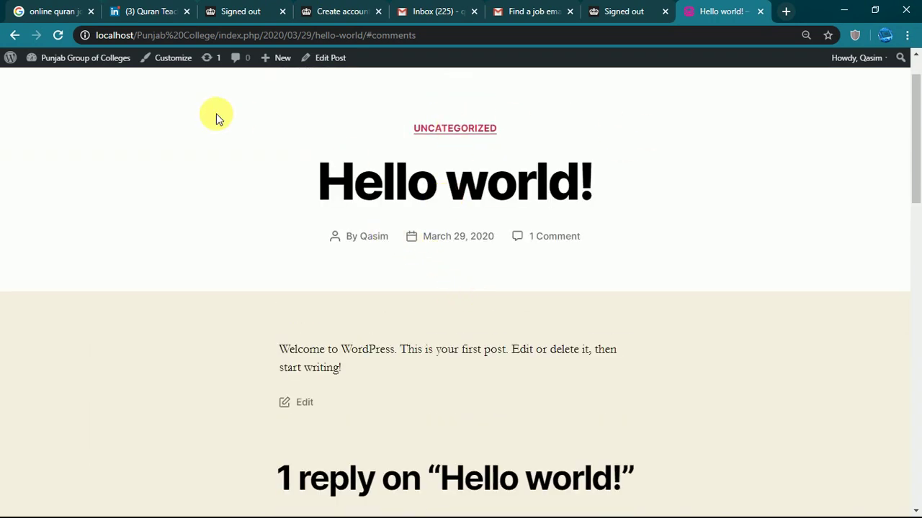
{"action": "scroll", "coordinate": [293, 403], "scroll_direction": "down", "scroll_amount": 1}
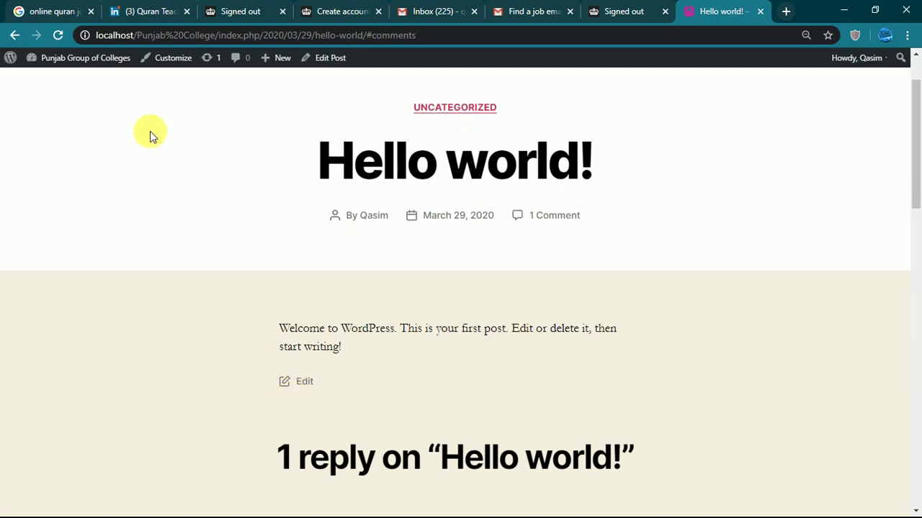
{"action": "left_click", "coordinate": [96, 59]}
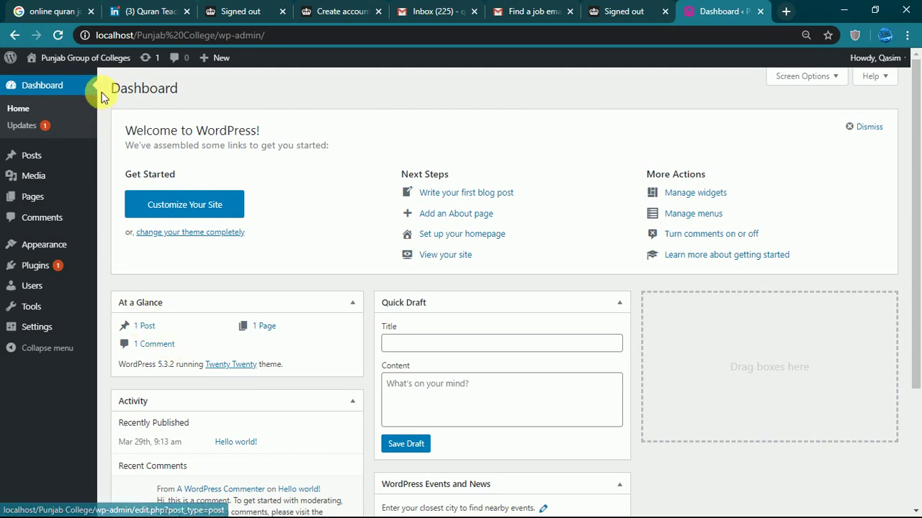
- View the full "Hello world!" post page from the site's front page and go back to the dashboard
{"action": "left_click", "coordinate": [97, 61]}
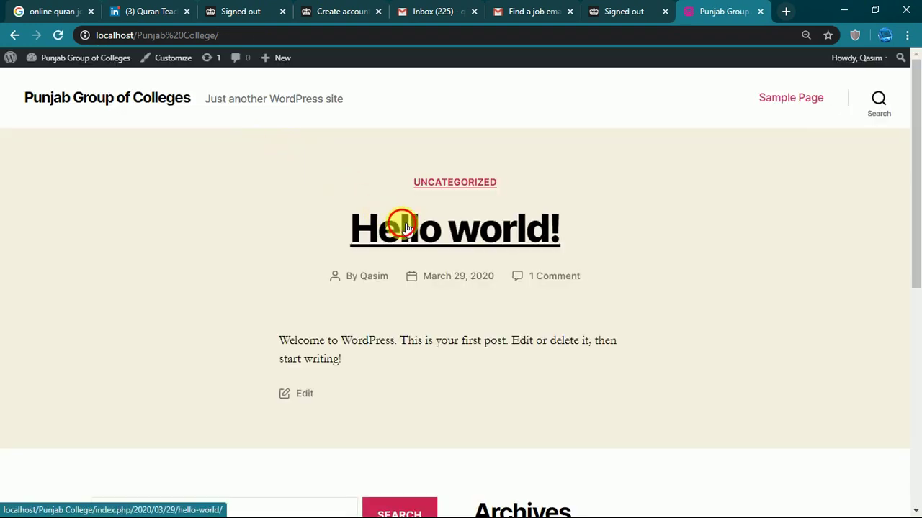
{"action": "left_click", "coordinate": [403, 227]}
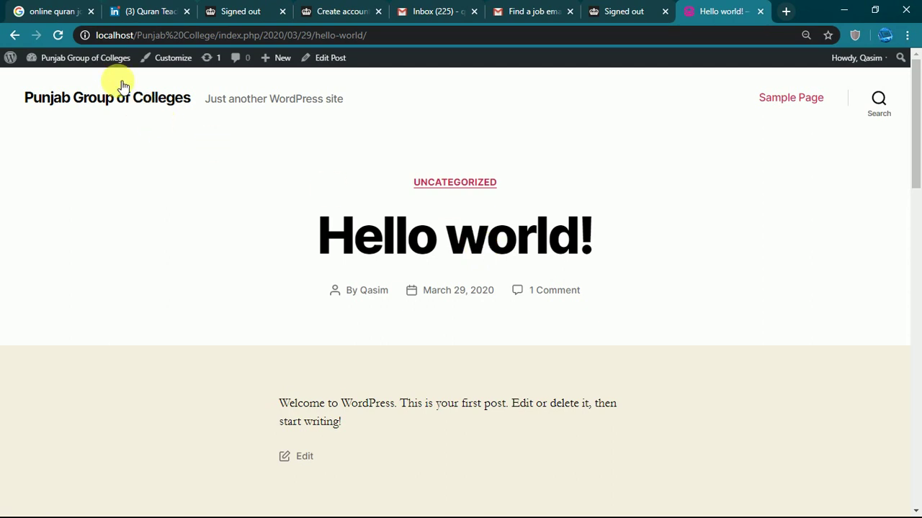
{"action": "left_click", "coordinate": [101, 62]}
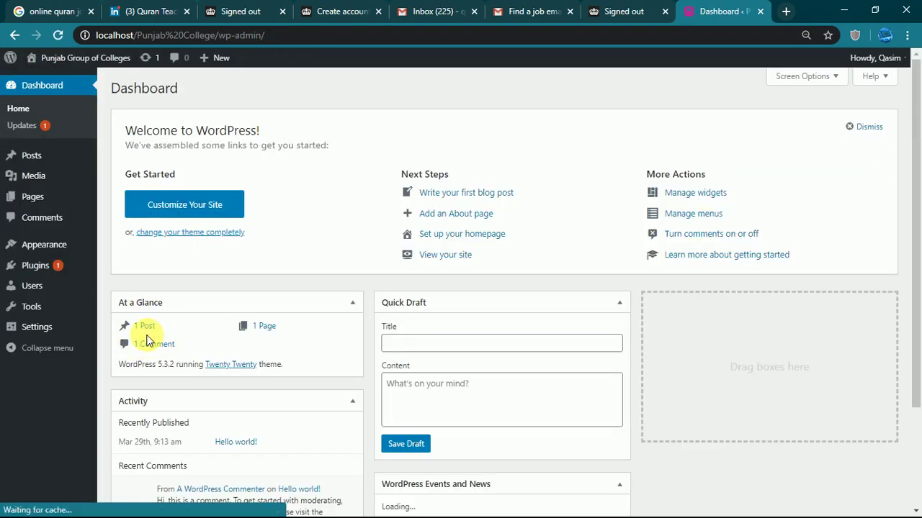
- Move the recent comment by A WordPress Commenter to the trash, check it in the trashed comments, and return to the dashboard
{"action": "scroll", "coordinate": [201, 452], "scroll_direction": "down", "scroll_amount": 2}
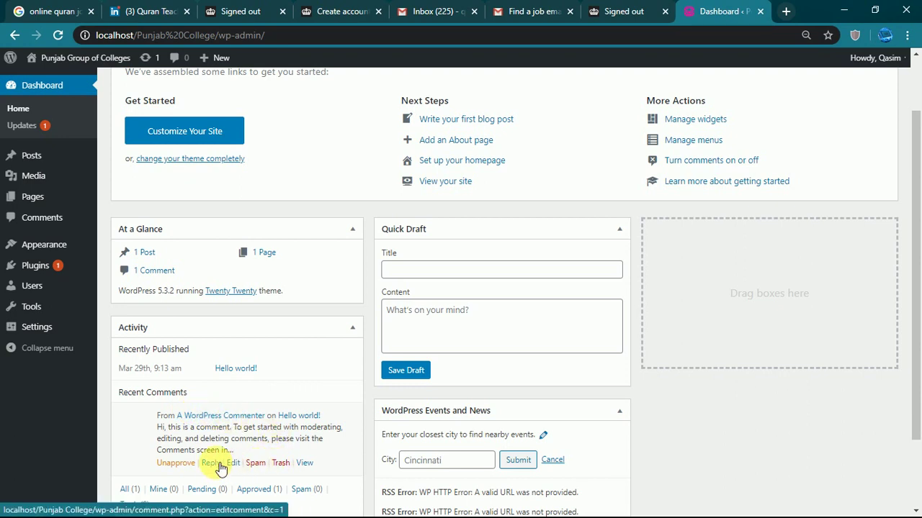
{"action": "left_click", "coordinate": [281, 463]}
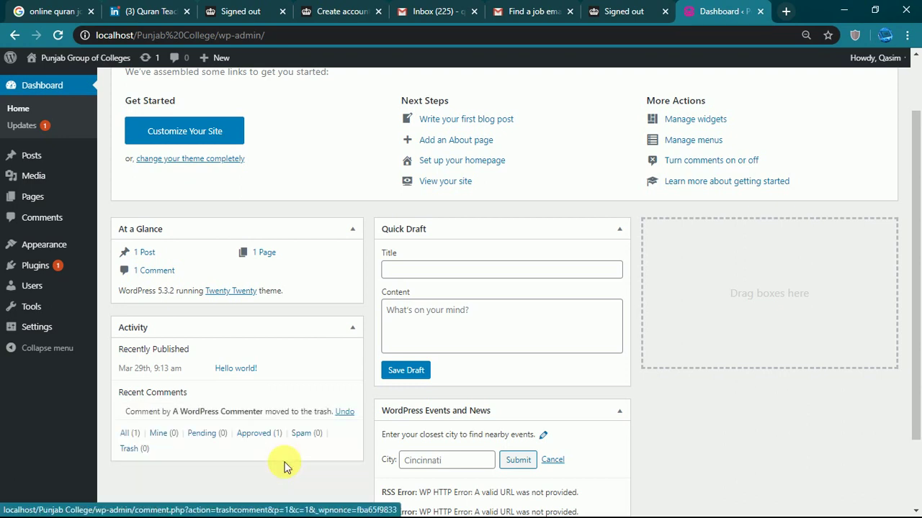
{"action": "left_click", "coordinate": [145, 450]}
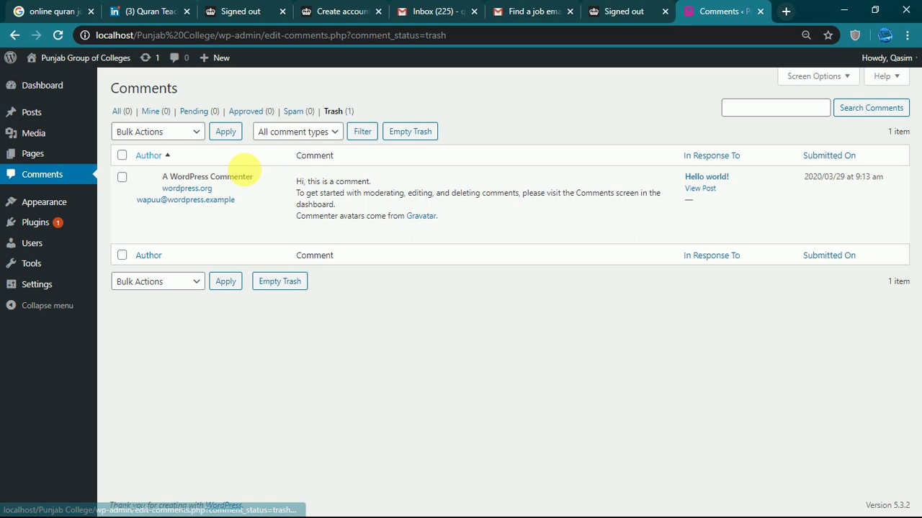
{"action": "mouse_move", "coordinate": [226, 185]}
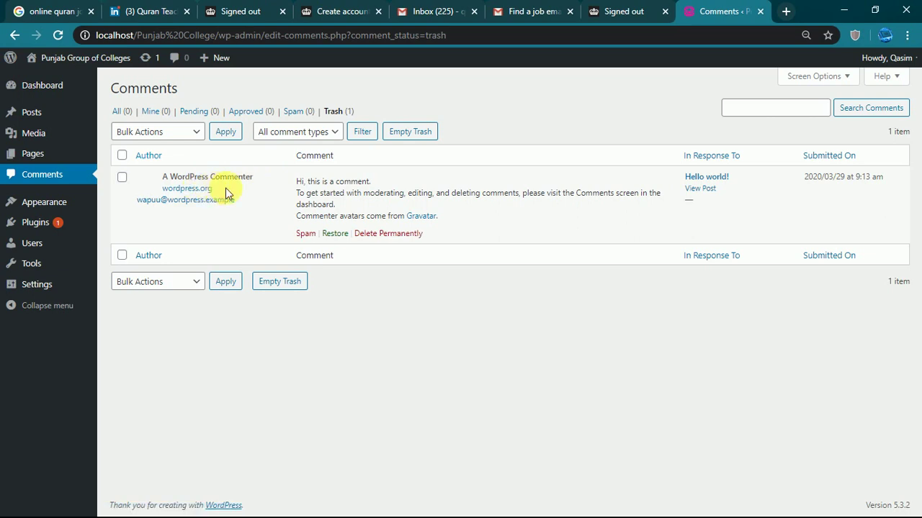
{"action": "left_click", "coordinate": [48, 83]}
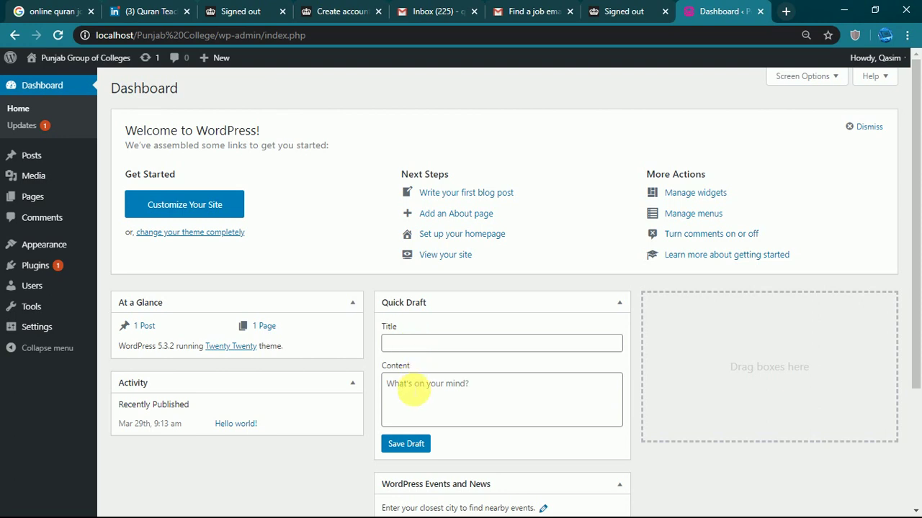
- Try entering the text "asgas" as the Quick Draft content and clear it again
{"action": "left_click", "coordinate": [413, 389]}
{"action": "type", "text": "asgas"}
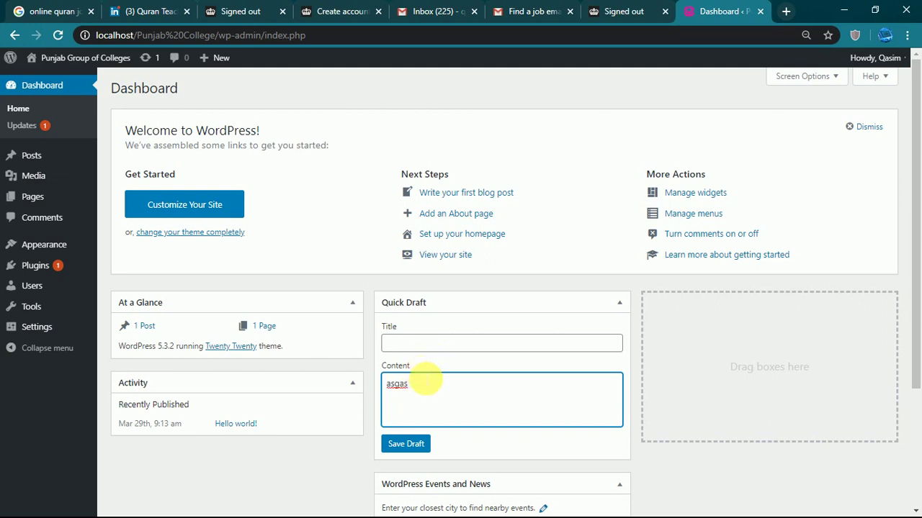
{"action": "key", "text": "BackSpace"}
{"action": "key", "text": "BackSpace"}
{"action": "key", "text": "BackSpace"}
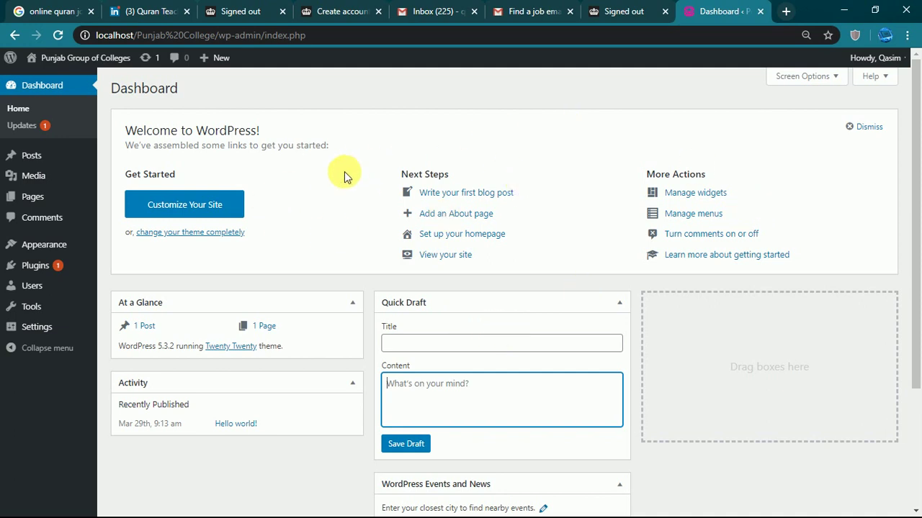
- Dismiss the Welcome panel and move the WordPress Events and News box into the empty dashboard column
{"action": "left_click", "coordinate": [890, 126]}
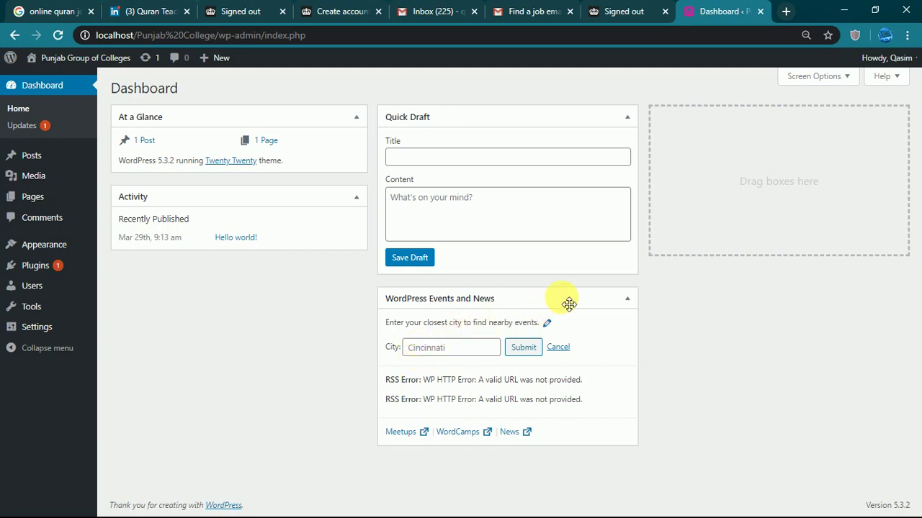
{"action": "left_click_drag", "start_coordinate": [568, 303], "coordinate": [856, 137]}
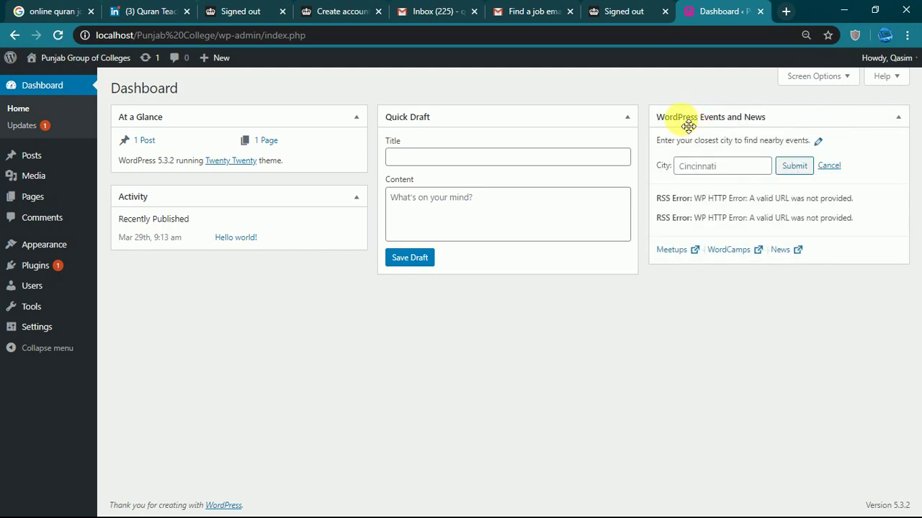
{"action": "left_click_drag", "start_coordinate": [588, 117], "coordinate": [323, 287]}
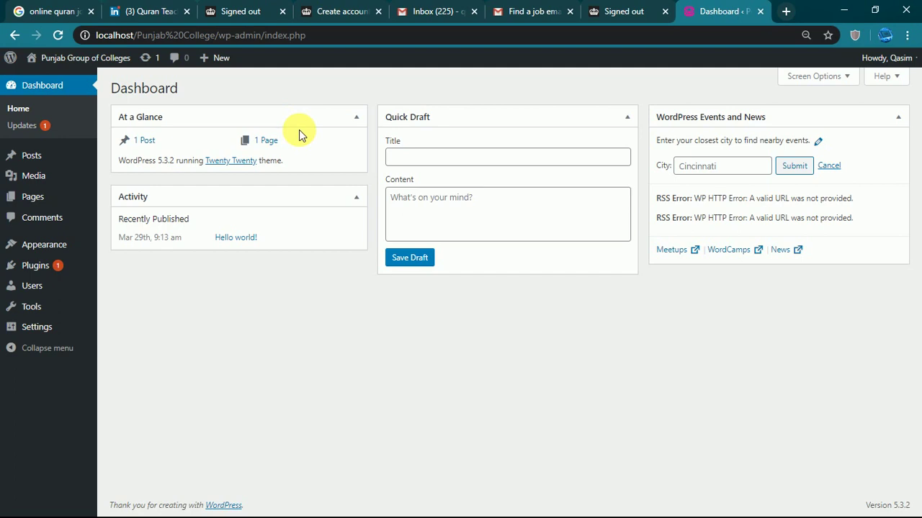
- Try Screen Options by hiding and restoring the At a Glance and WordPress Events and News boxes, and showing and hiding Welcome
{"action": "left_click", "coordinate": [818, 77]}
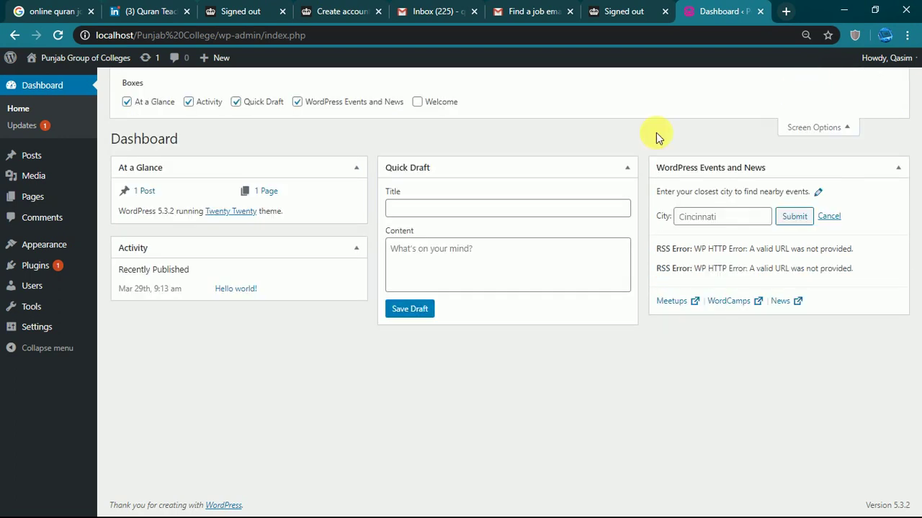
{"action": "left_click", "coordinate": [128, 103]}
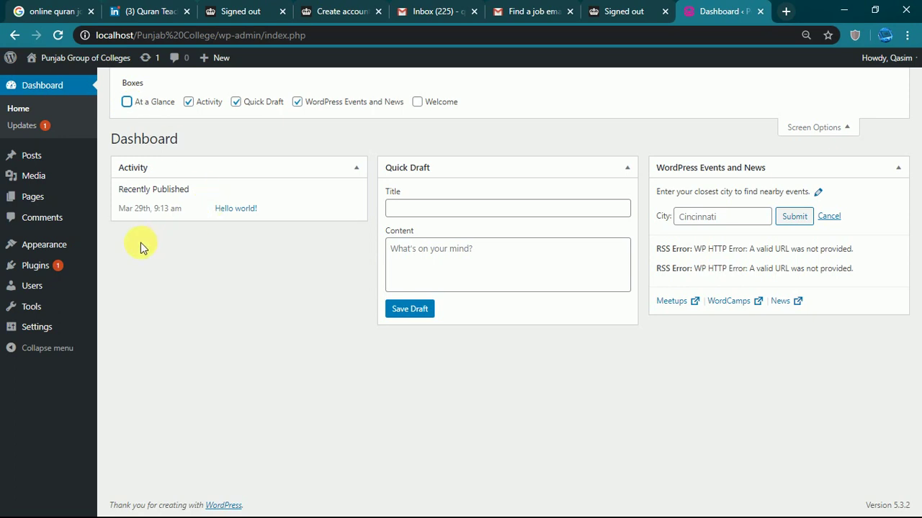
{"action": "left_click", "coordinate": [128, 102]}
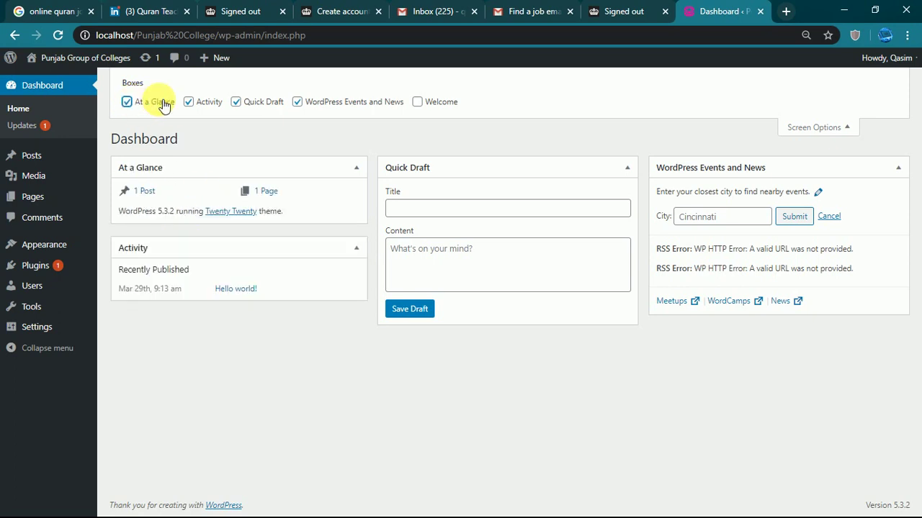
{"action": "left_click", "coordinate": [297, 102]}
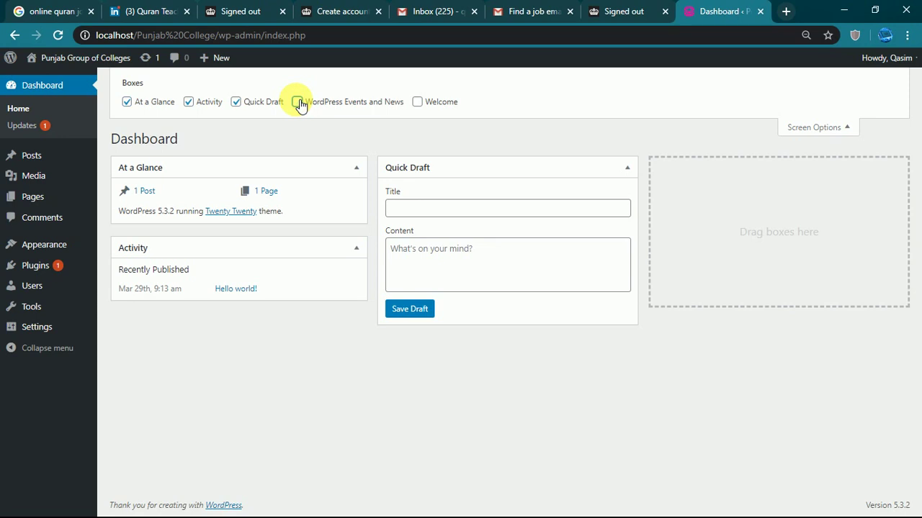
{"action": "left_click", "coordinate": [298, 103]}
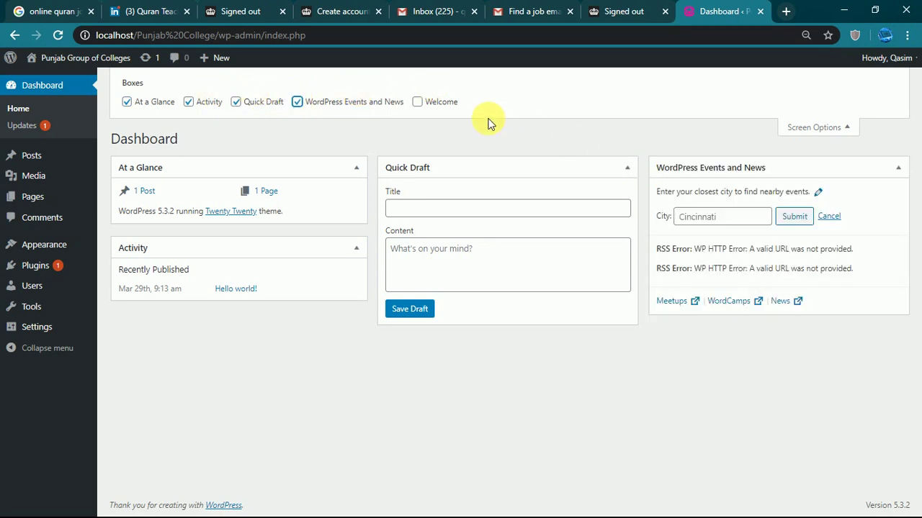
{"action": "left_click", "coordinate": [419, 103]}
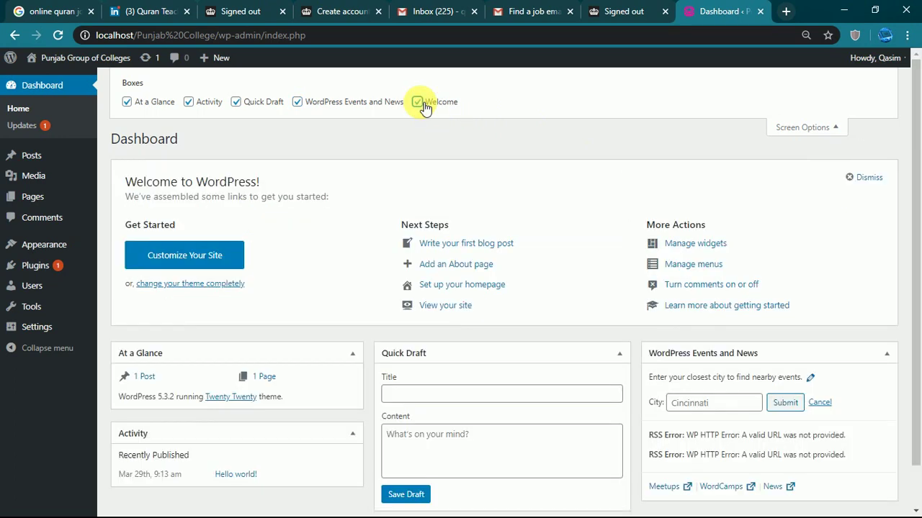
{"action": "left_click", "coordinate": [418, 102]}
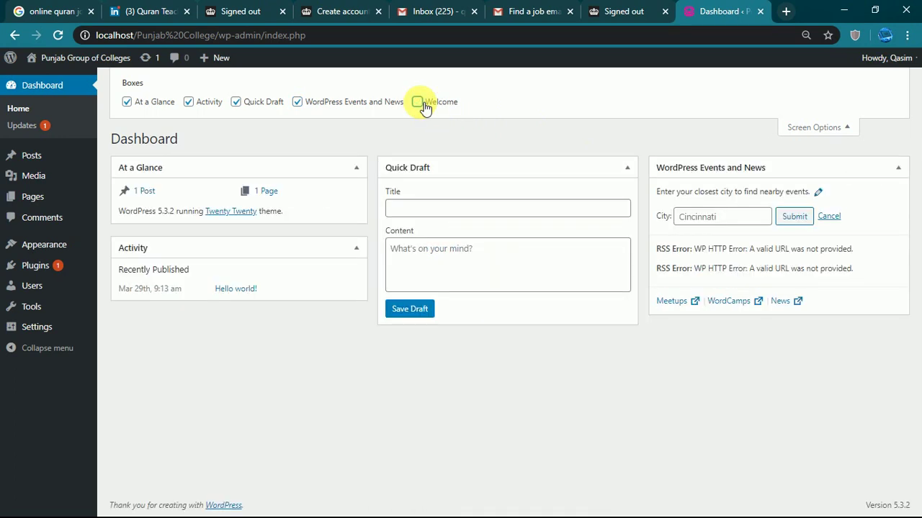
{"action": "left_click", "coordinate": [812, 128]}
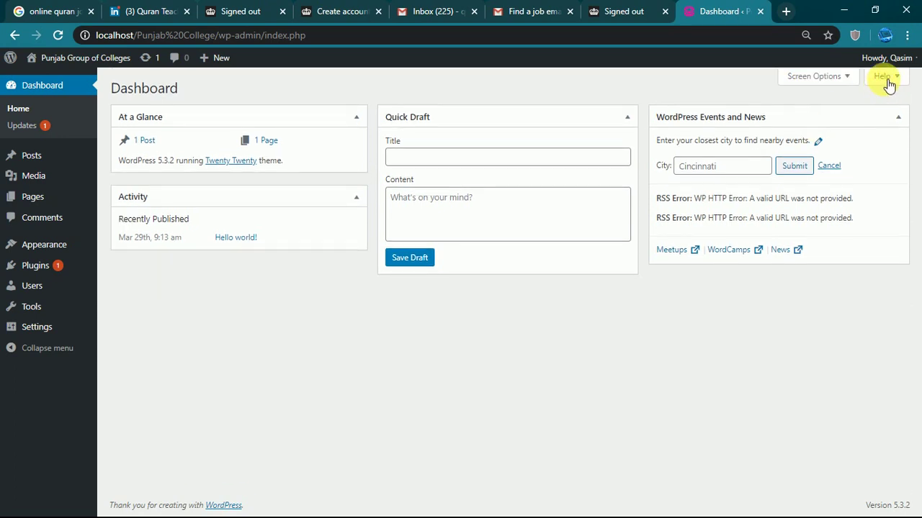
- View the dashboard's Help overview and close it
{"action": "left_click", "coordinate": [886, 78]}
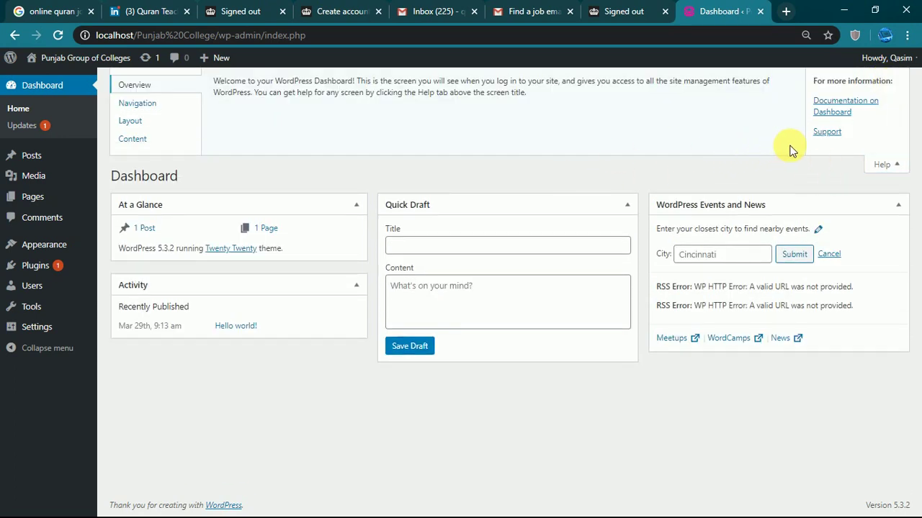
{"action": "left_click", "coordinate": [881, 165]}
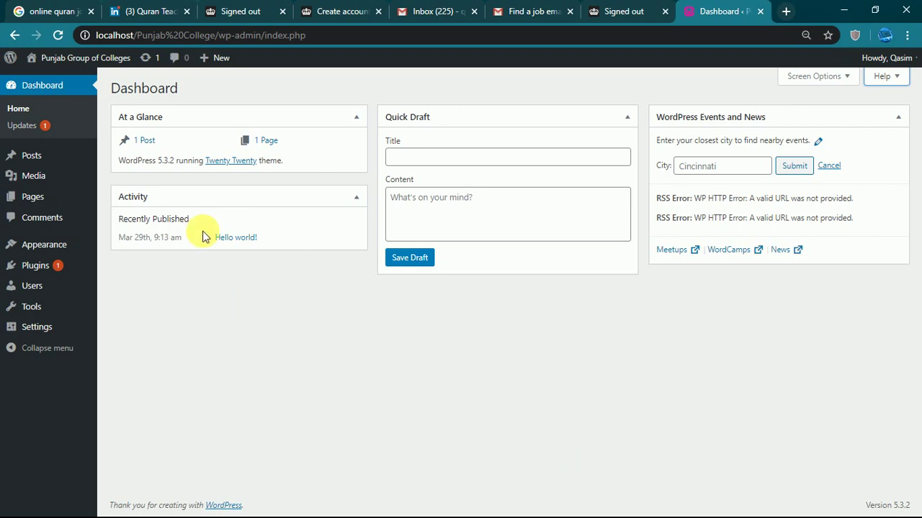
{"action": "mouse_move", "coordinate": [95, 61]}
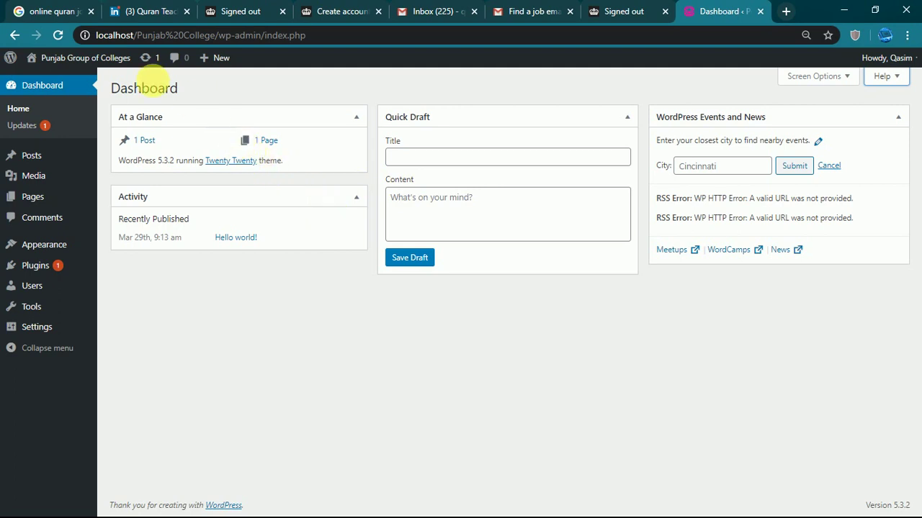
{"action": "mouse_move", "coordinate": [45, 57]}
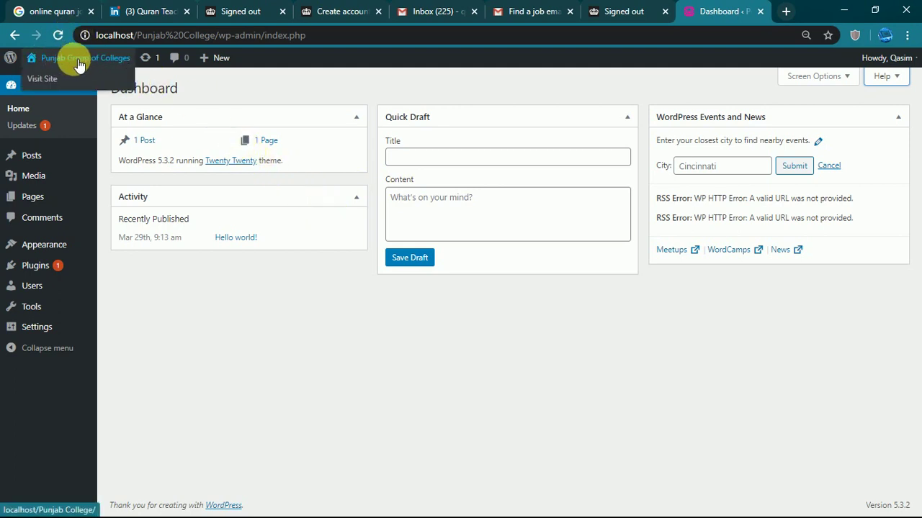
- View the site's front page through to its footer widgets and return to the admin dashboard
{"action": "left_click", "coordinate": [83, 61]}
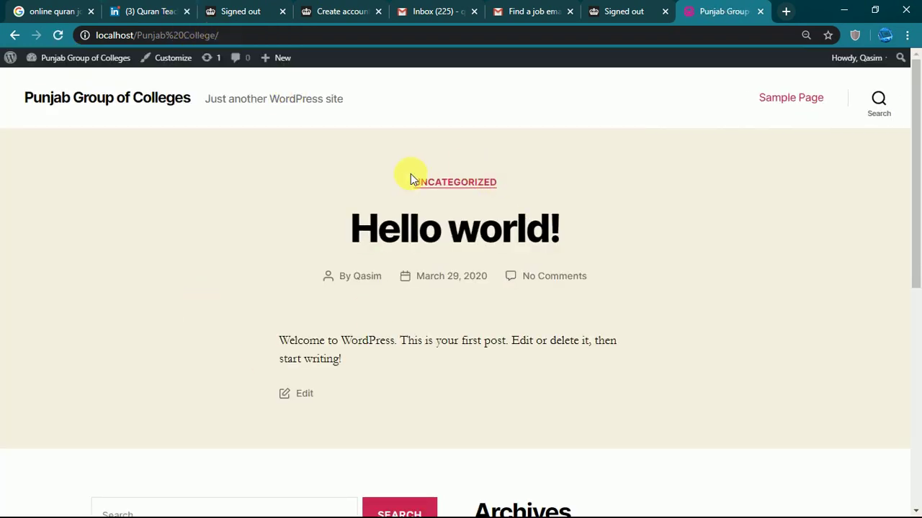
{"action": "scroll", "coordinate": [619, 176], "scroll_direction": "down", "scroll_amount": 2}
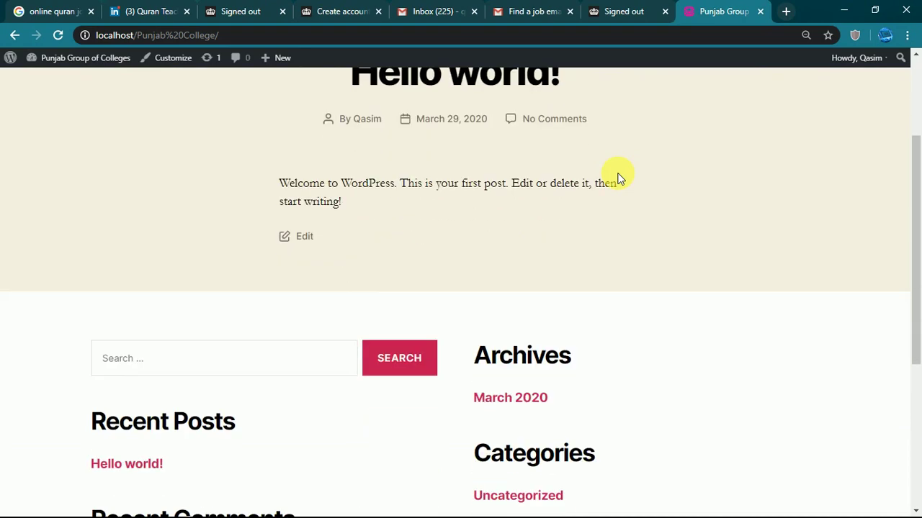
{"action": "scroll", "coordinate": [619, 176], "scroll_direction": "down", "scroll_amount": 4}
{"action": "scroll", "coordinate": [619, 176], "scroll_direction": "up", "scroll_amount": 6}
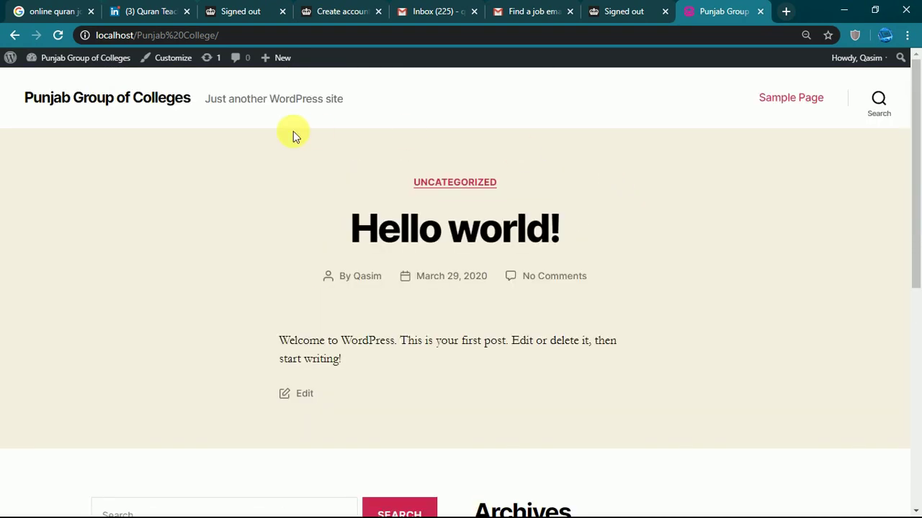
{"action": "left_click", "coordinate": [107, 62]}
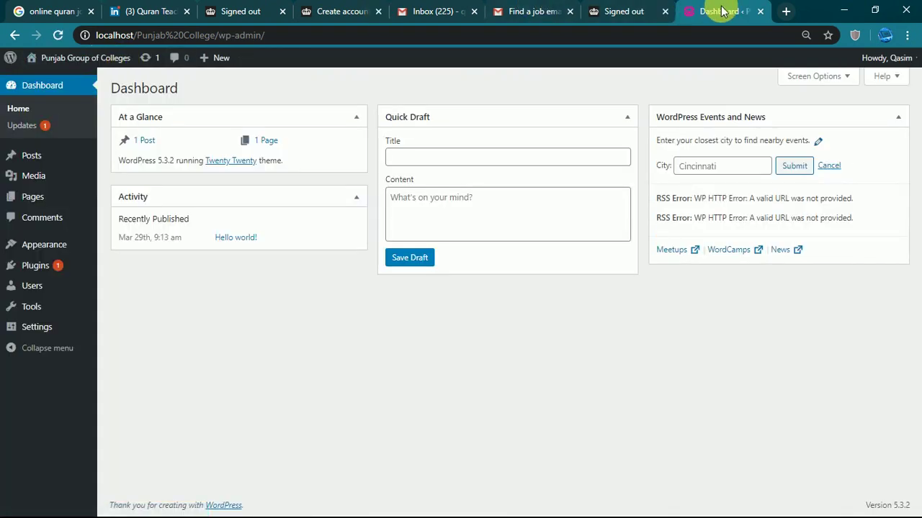
- Close the dashboard's browser tab and open the site in a new tab at localhost/Punjab College/
{"action": "left_click", "coordinate": [759, 11]}
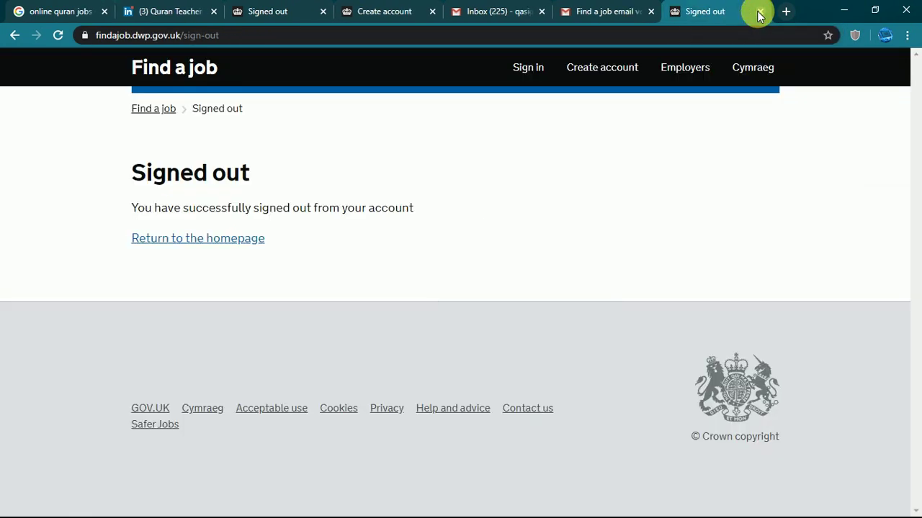
{"action": "left_click", "coordinate": [786, 12]}
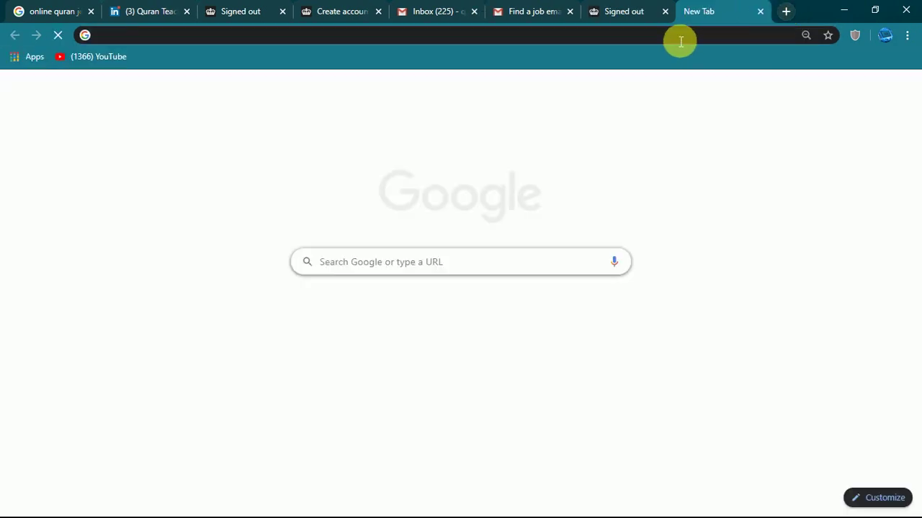
{"action": "type", "text": "localhost"}
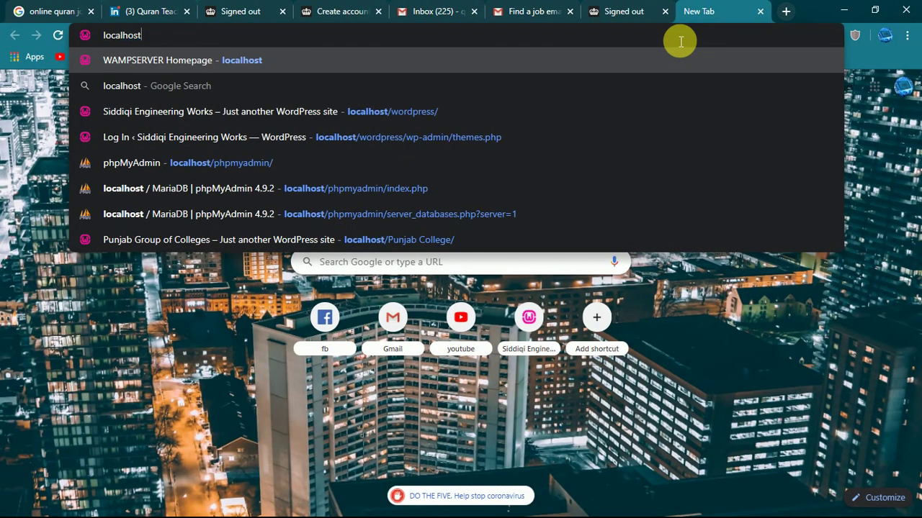
{"action": "type", "text": "/"}
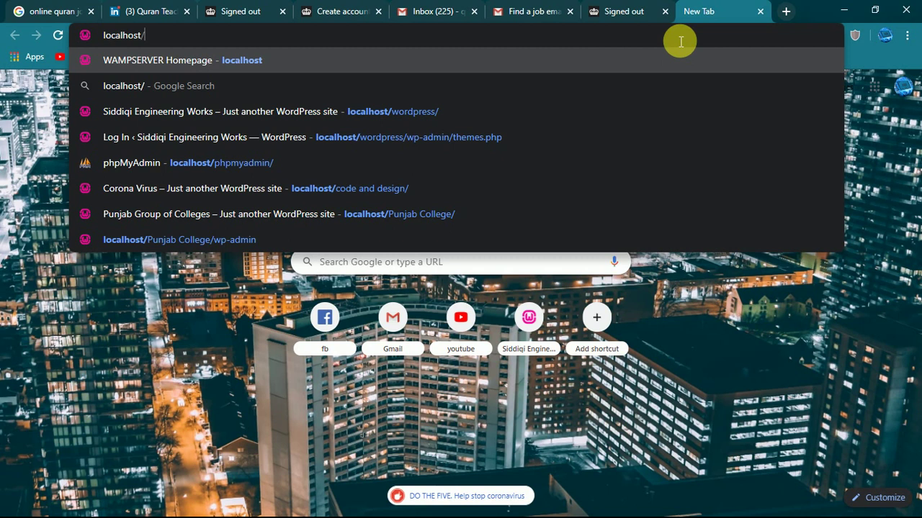
{"action": "type", "text": "Punjab"}
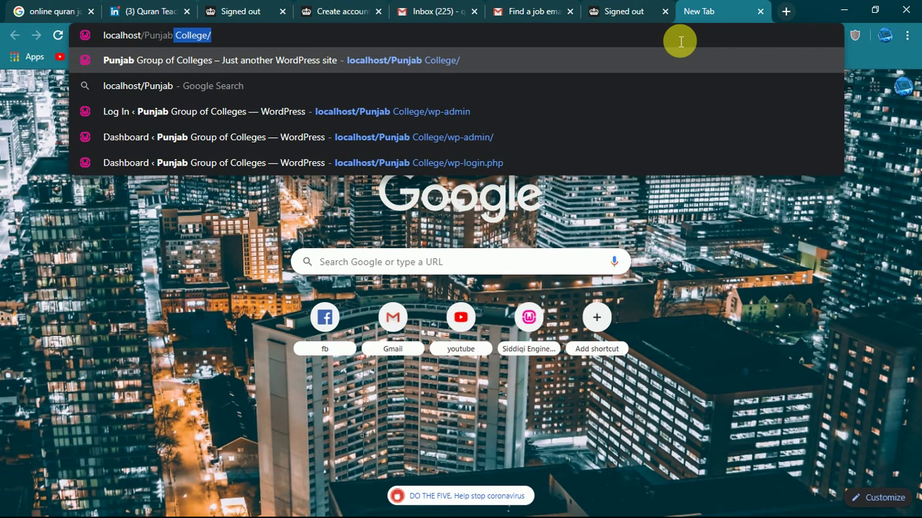
{"action": "type", "text": "C"}
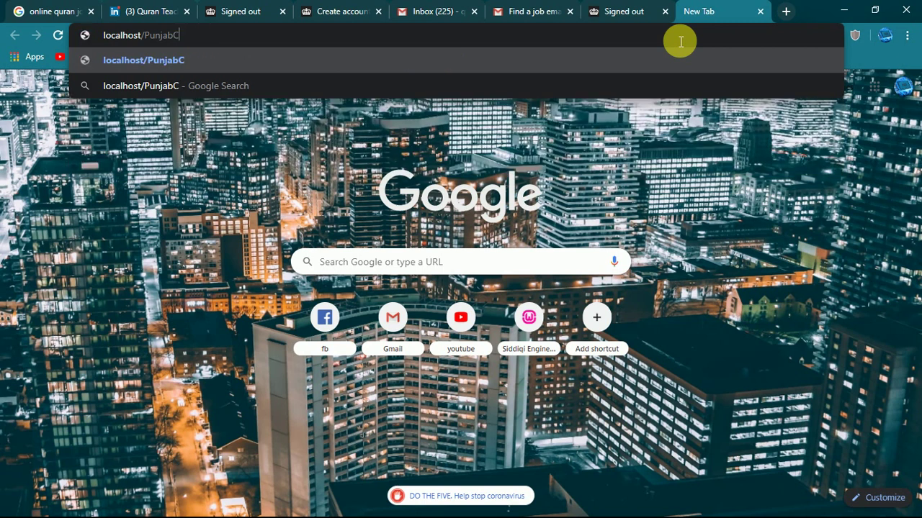
{"action": "key", "text": "BackSpace"}
{"action": "type", "text": "Coll"}
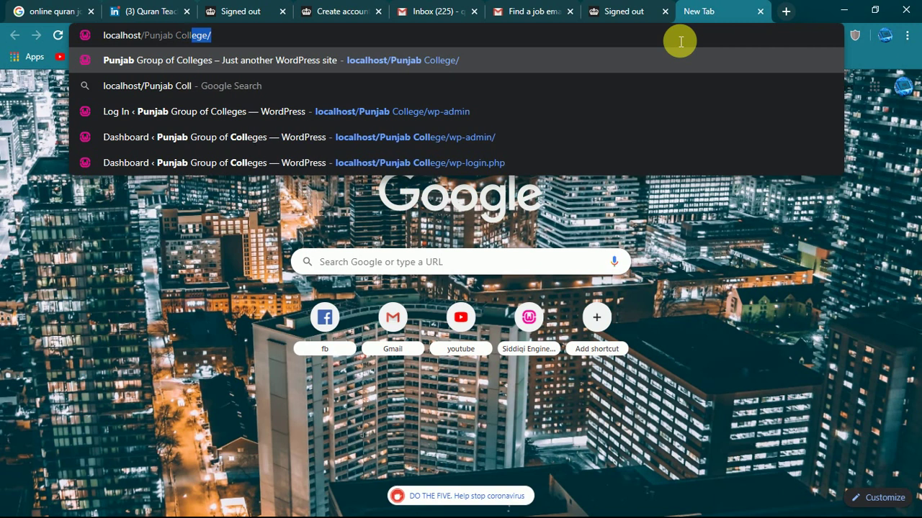
{"action": "type", "text": "ege/"}
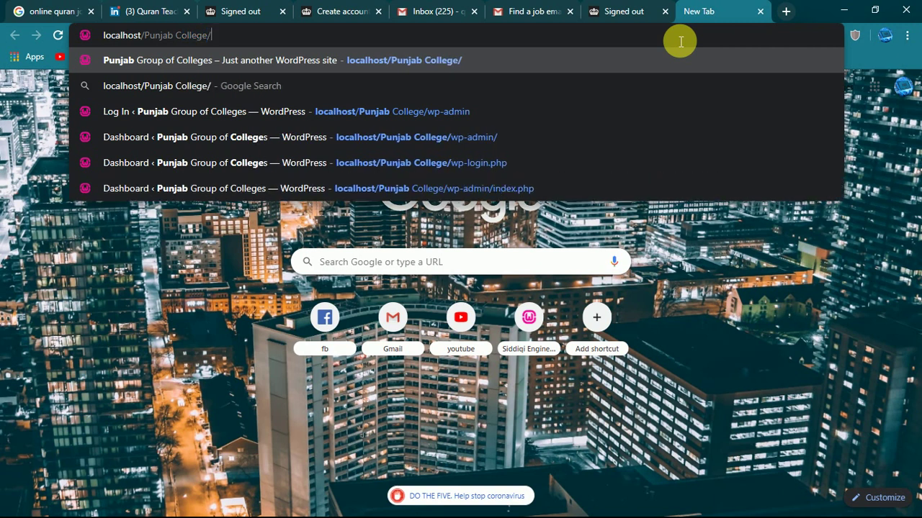
{"action": "key", "text": "Return"}
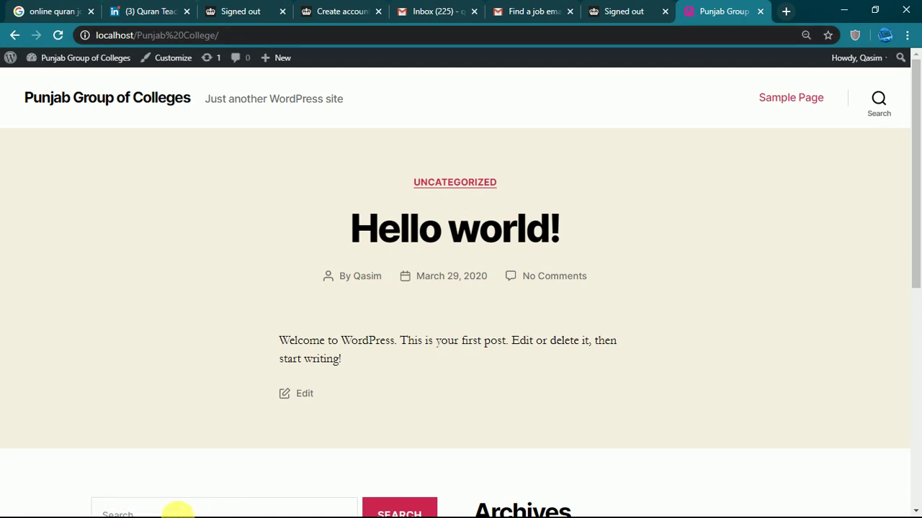
- Look up Wampserver64 in the Windows search with "wa" and return to the site in Chrome
{"action": "left_click", "coordinate": [837, 6]}
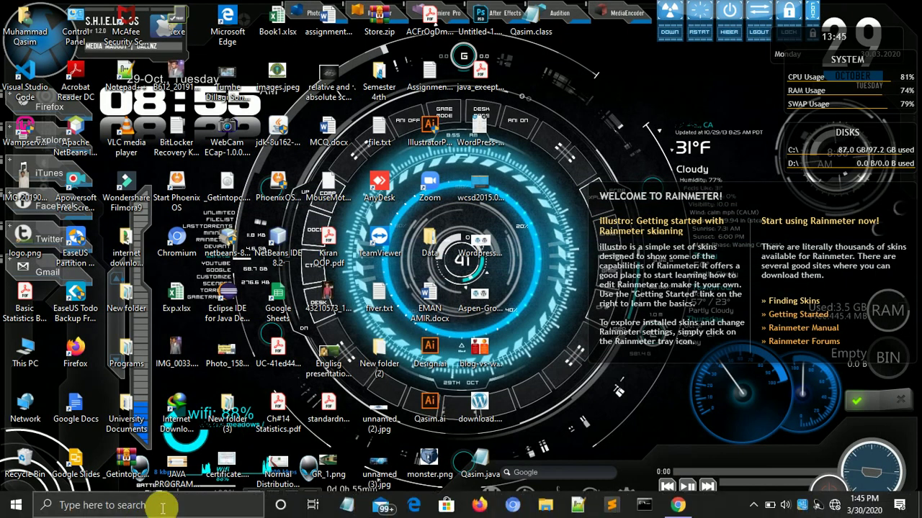
{"action": "left_click", "coordinate": [156, 505]}
{"action": "type", "text": "wa"}
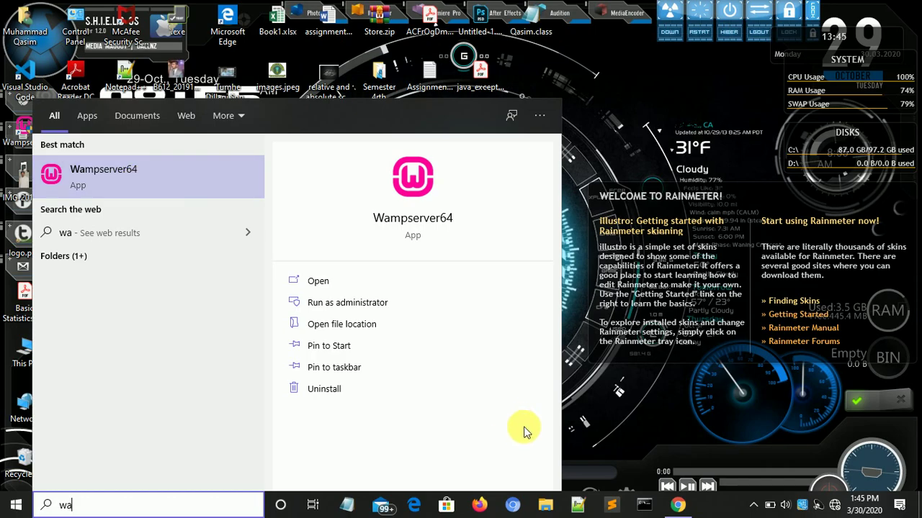
{"action": "left_click", "coordinate": [676, 502]}
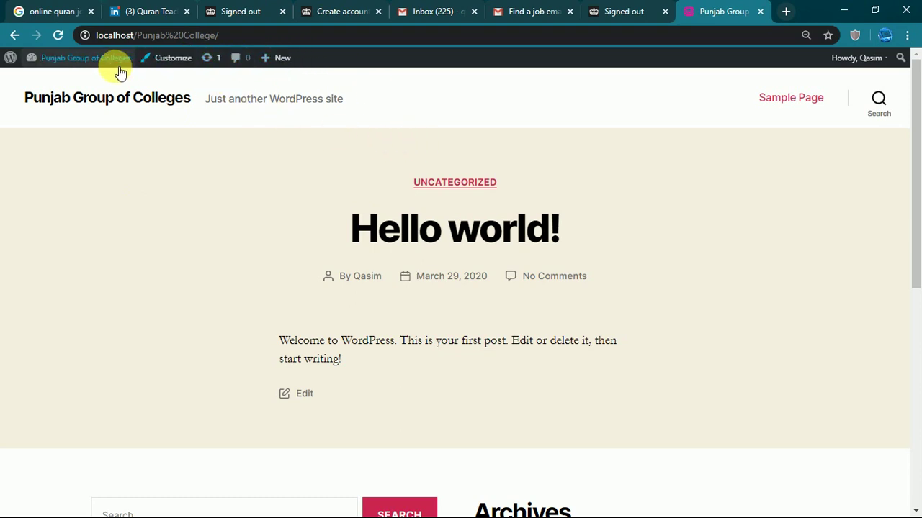
- Open the site's admin dashboard through the address localhost/Punjab College/wp-admin
{"action": "mouse_move", "coordinate": [85, 62]}
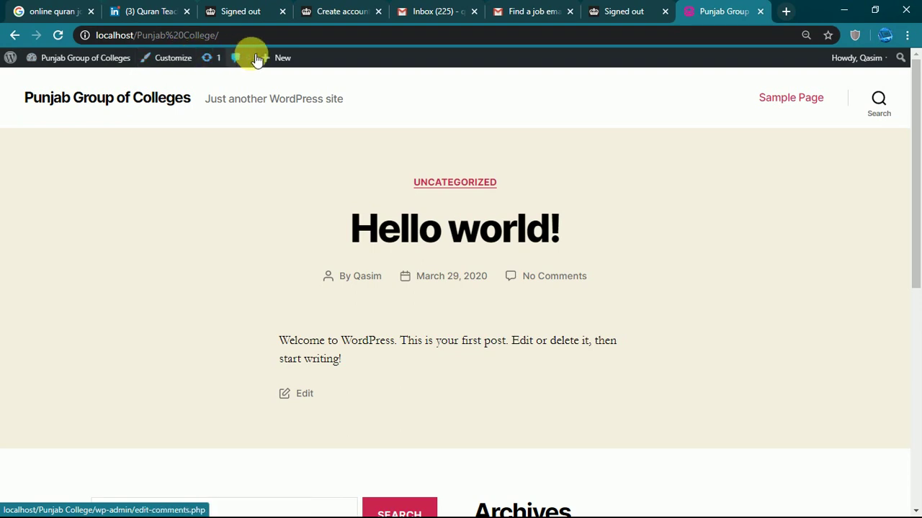
{"action": "mouse_move", "coordinate": [296, 62]}
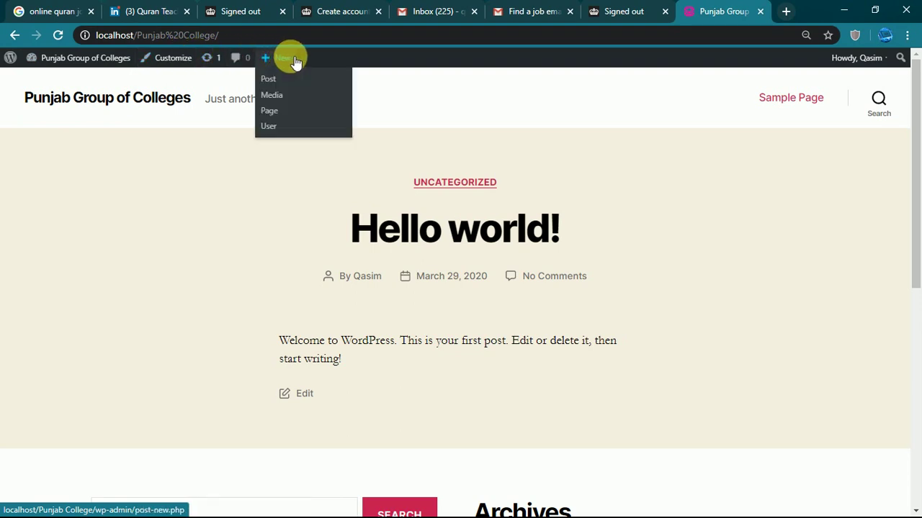
{"action": "left_click", "coordinate": [233, 41]}
{"action": "left_click", "coordinate": [233, 42]}
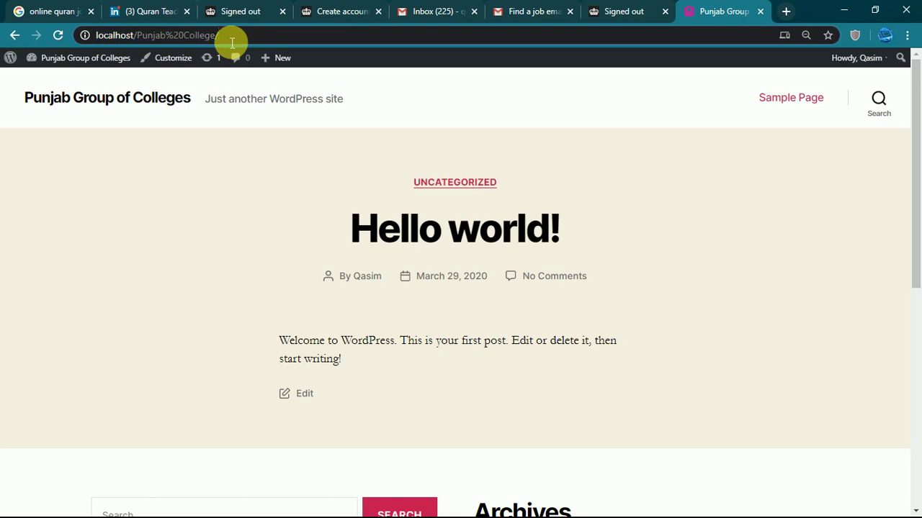
{"action": "key", "text": "BackSpace"}
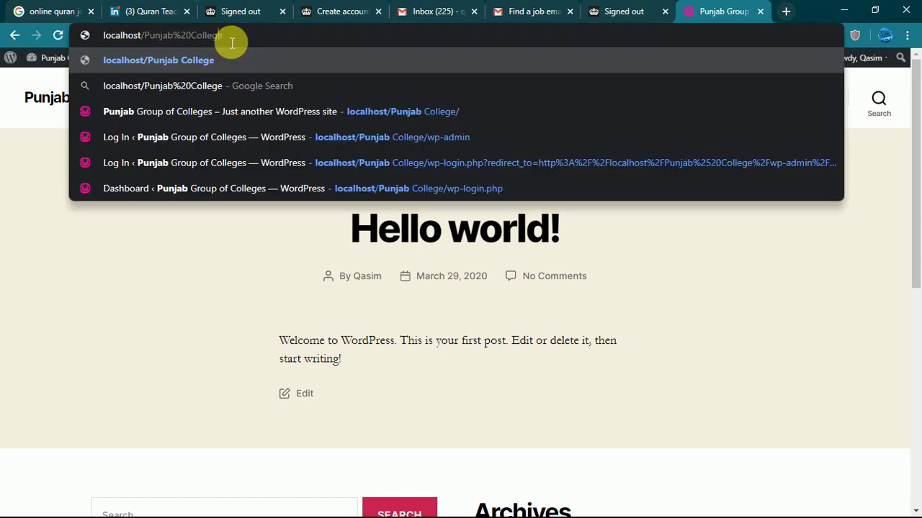
{"action": "key", "text": "BackSpace"}
{"action": "key", "text": "BackSpace"}
{"action": "key", "text": "BackSpace"}
{"action": "key", "text": "BackSpace"}
{"action": "key", "text": "BackSpace"}
{"action": "key", "text": "BackSpace"}
{"action": "key", "text": "BackSpace"}
{"action": "key", "text": "BackSpace"}
{"action": "key", "text": "BackSpace"}
{"action": "key", "text": "BackSpace"}
{"action": "key", "text": "BackSpace"}
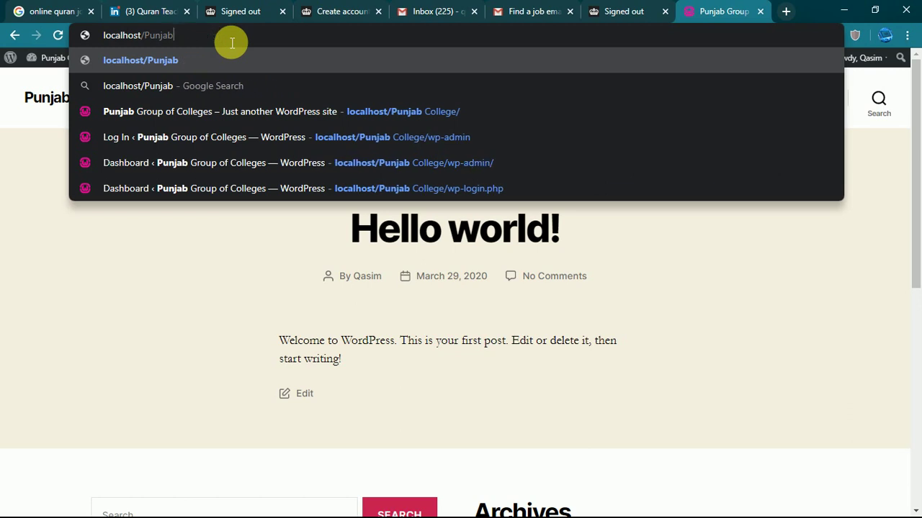
{"action": "type", "text": "b"}
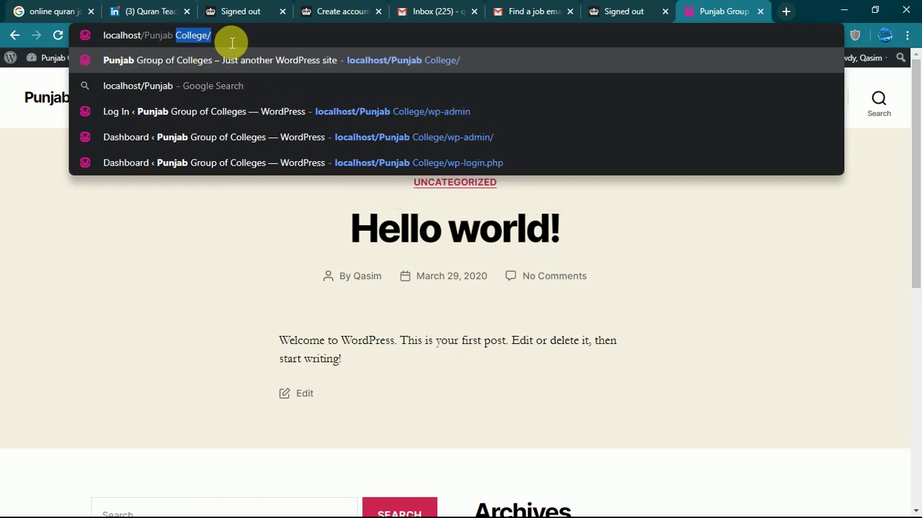
{"action": "type", "text": " Colege"}
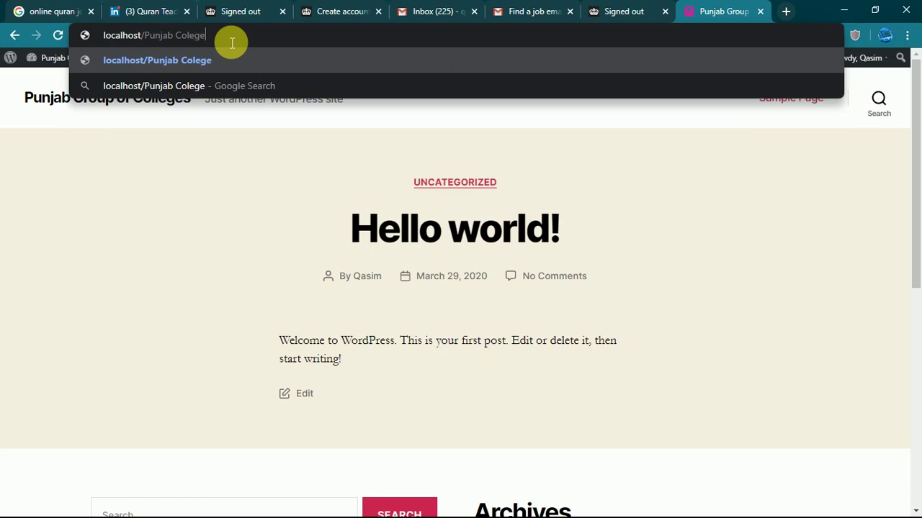
{"action": "key", "text": "BackSpace"}
{"action": "key", "text": "BackSpace"}
{"action": "key", "text": "BackSpace"}
{"action": "type", "text": "lege"}
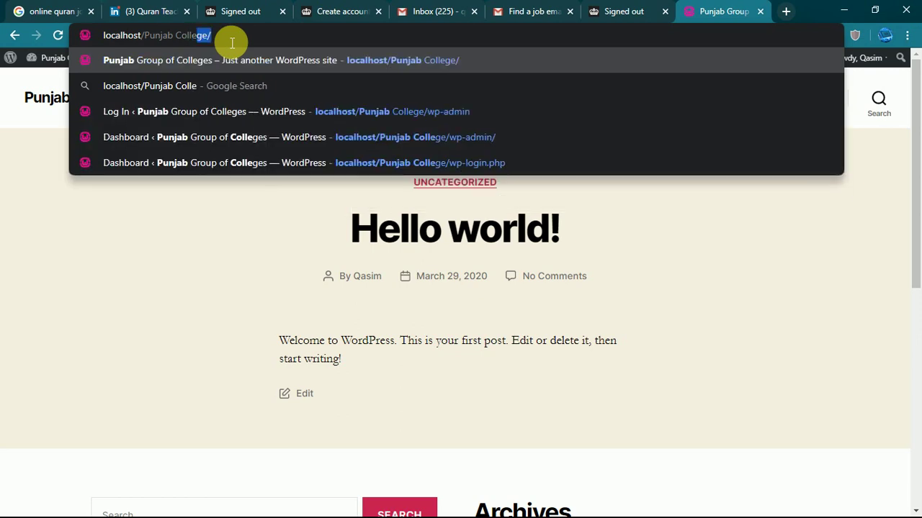
{"action": "type", "text": "/"}
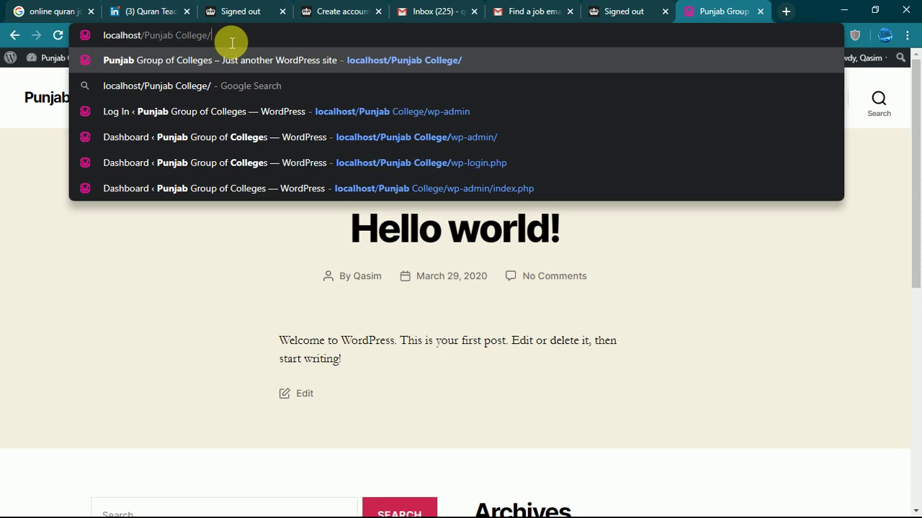
{"action": "type", "text": "wp"}
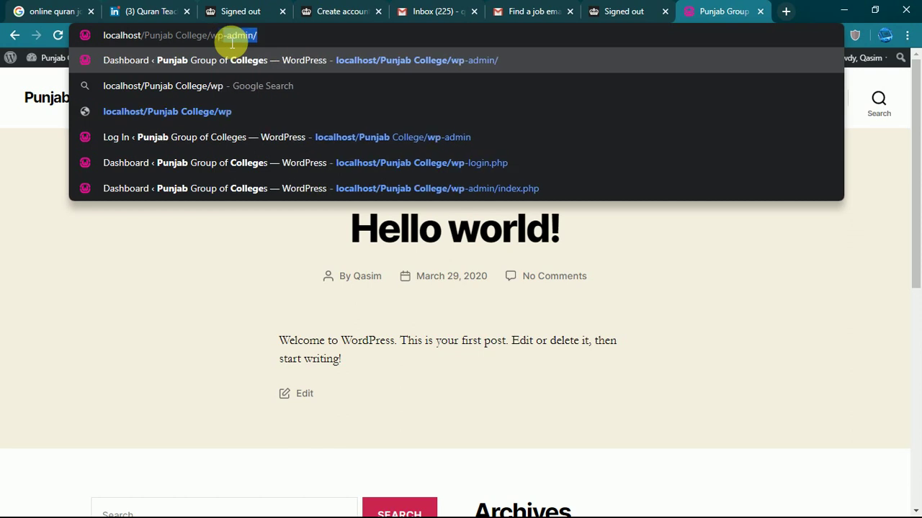
{"action": "type", "text": "-ad"}
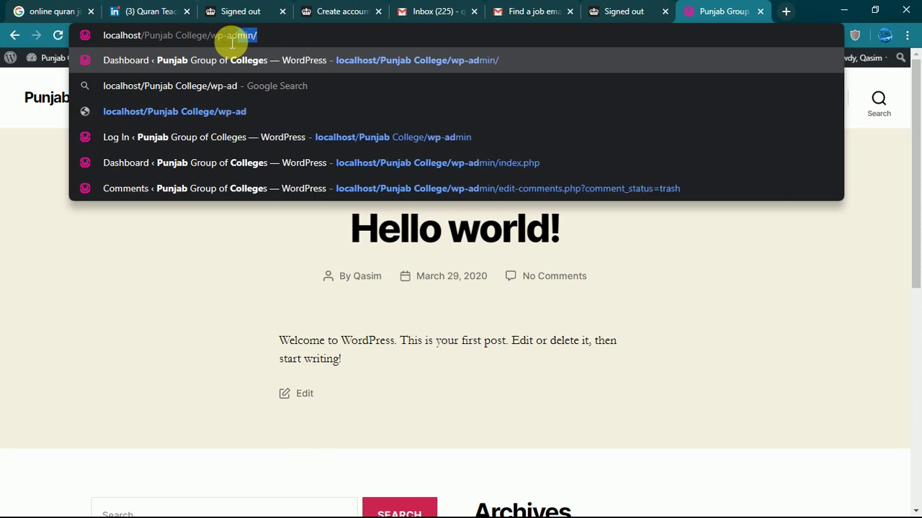
{"action": "type", "text": "min"}
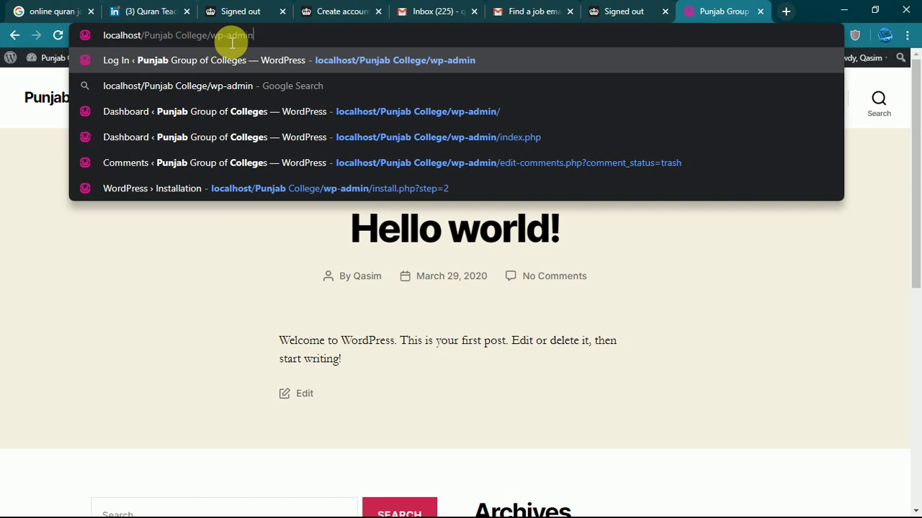
{"action": "key", "text": "Return"}
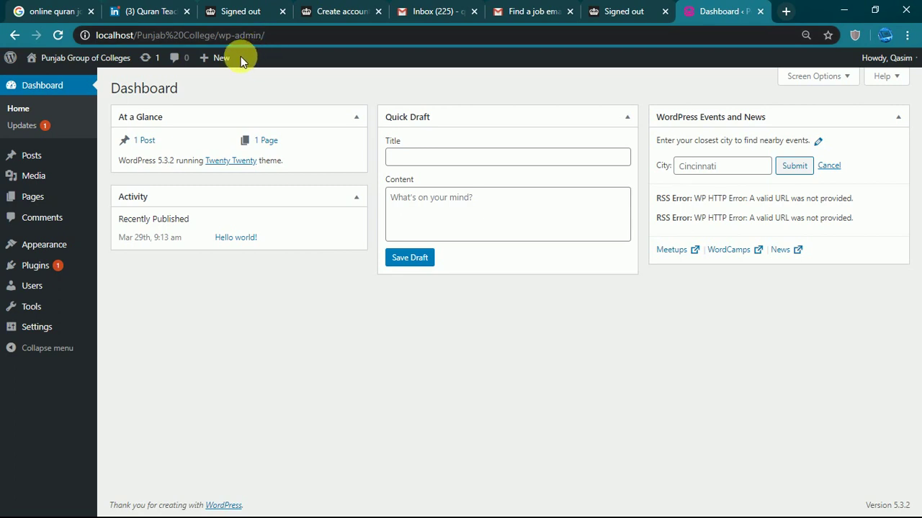
- Visit the site's front page from the admin dashboard
{"action": "left_click", "coordinate": [95, 62]}
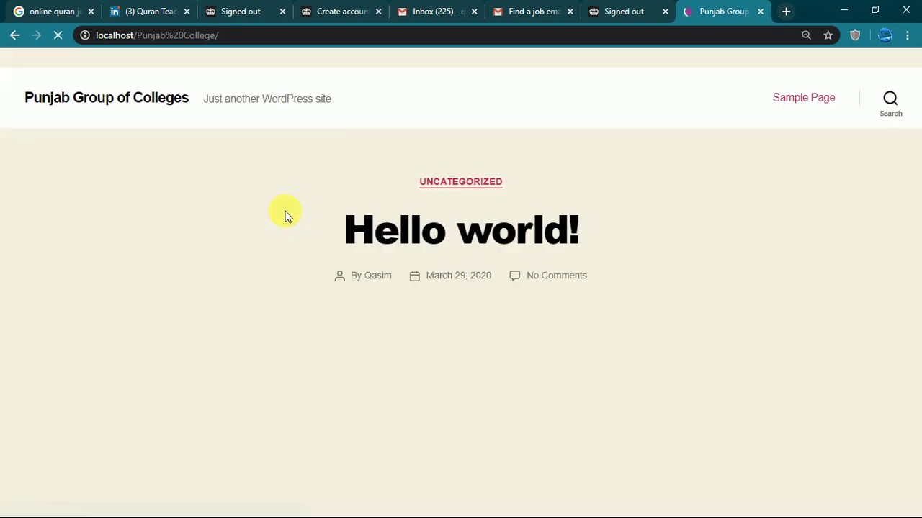